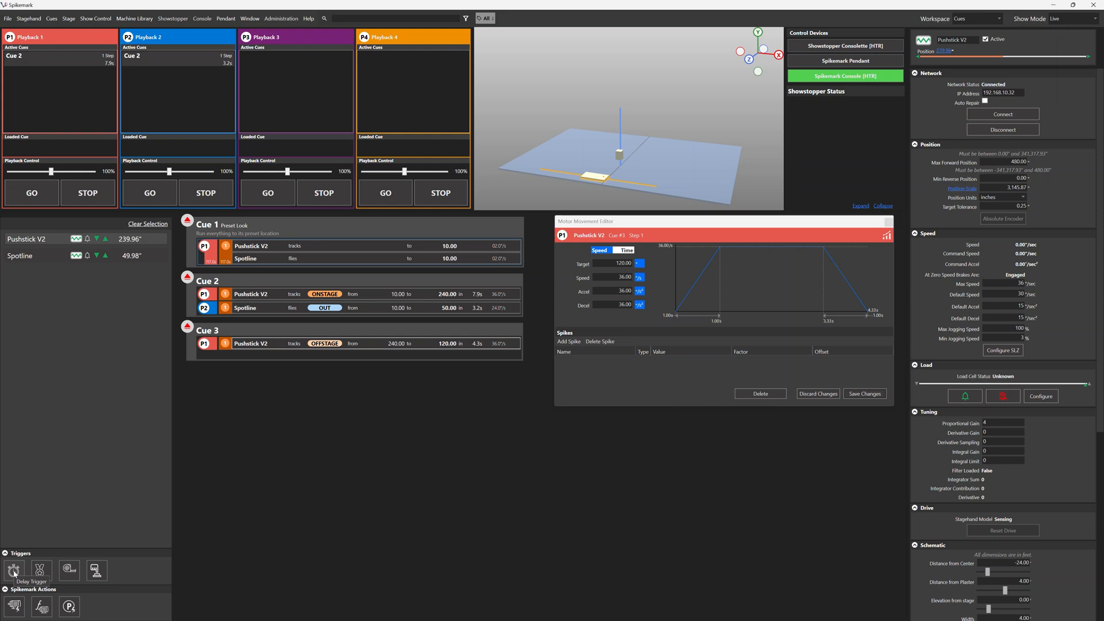
# Add a delay trigger after step 1 of Cue 3, set its delay to 6 seconds and save it.
pyautogui.moveTo(13, 571); pyautogui.dragTo(312, 402)
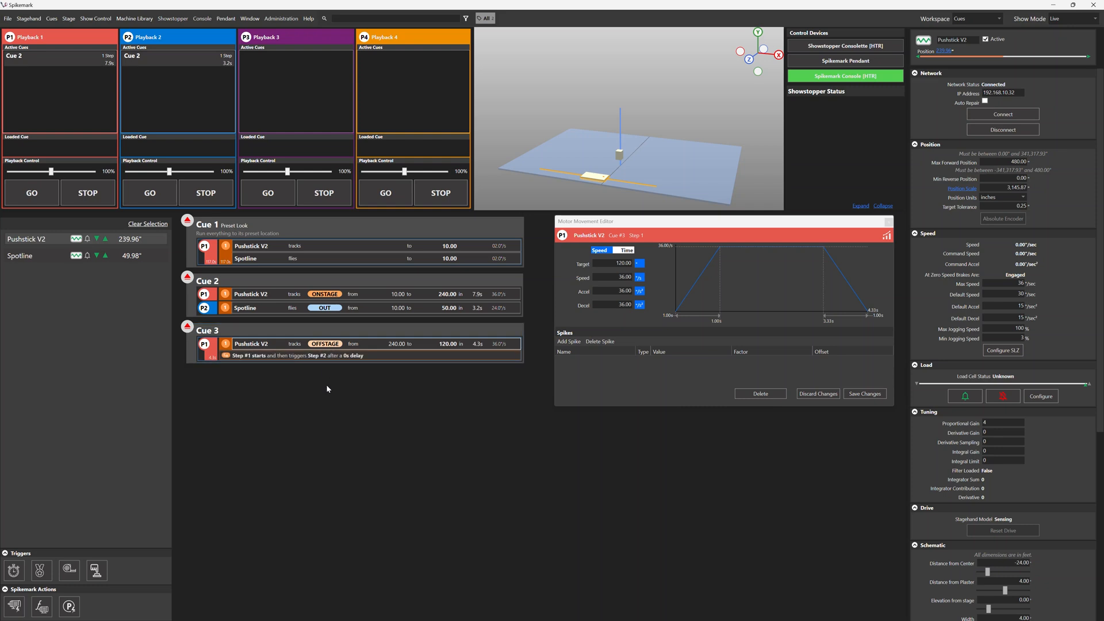
pyautogui.click(378, 353)
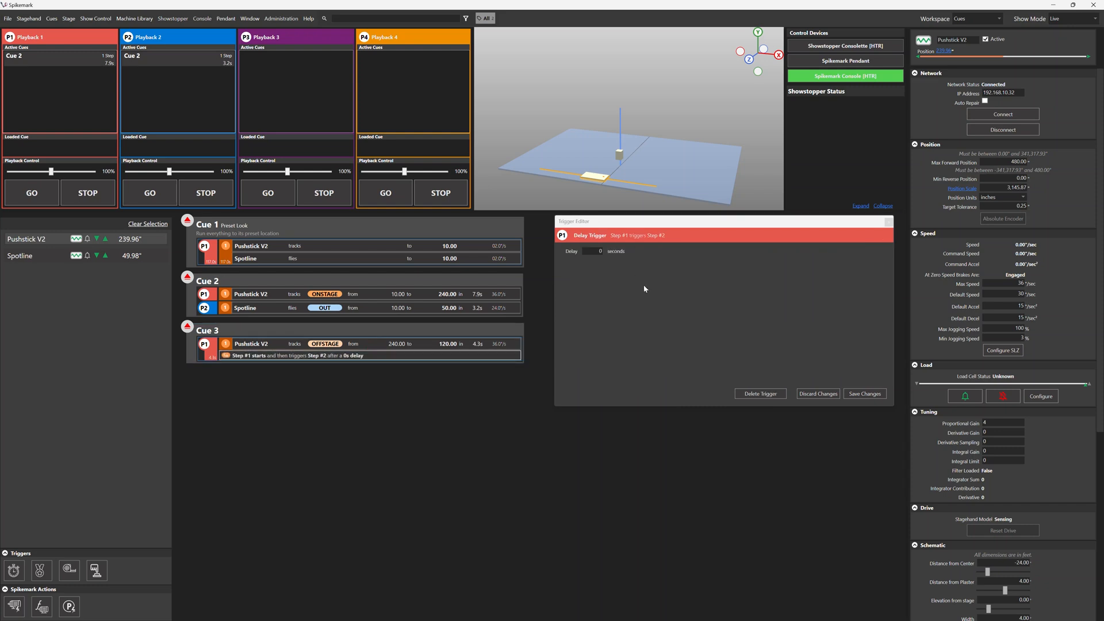
pyautogui.click(598, 252)
pyautogui.press('Tab')
pyautogui.click(862, 395)
# Add Pushstick V2 as step 2 of Cue 3 with target 240 and speed, acceleration and deceleration 36, save it and load the cue.
pyautogui.moveTo(112, 238); pyautogui.dragTo(314, 362)
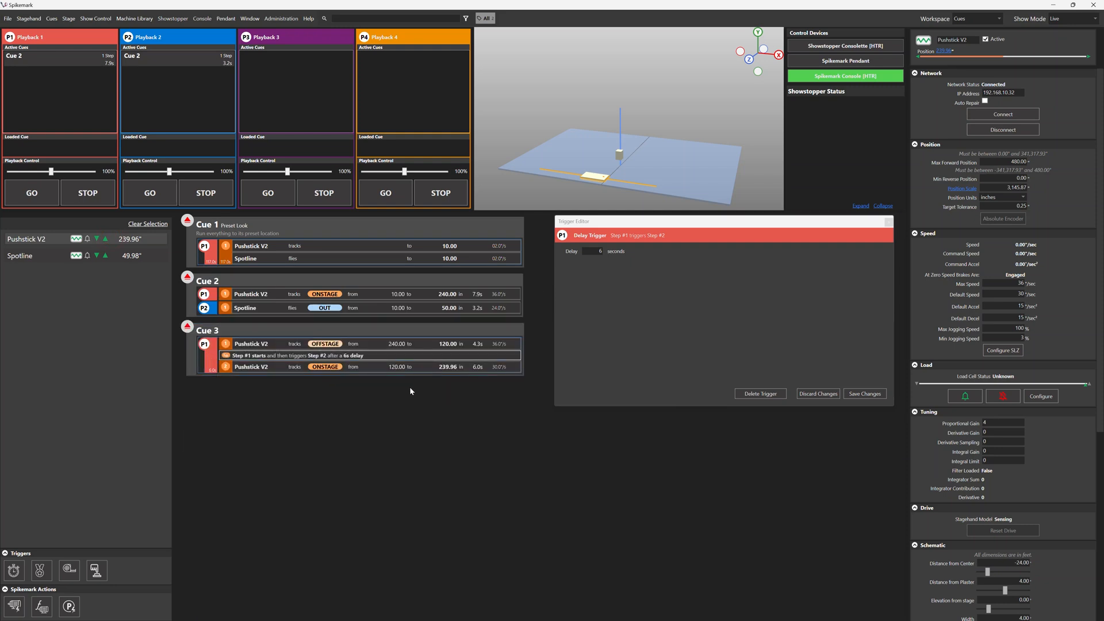
pyautogui.click(407, 369)
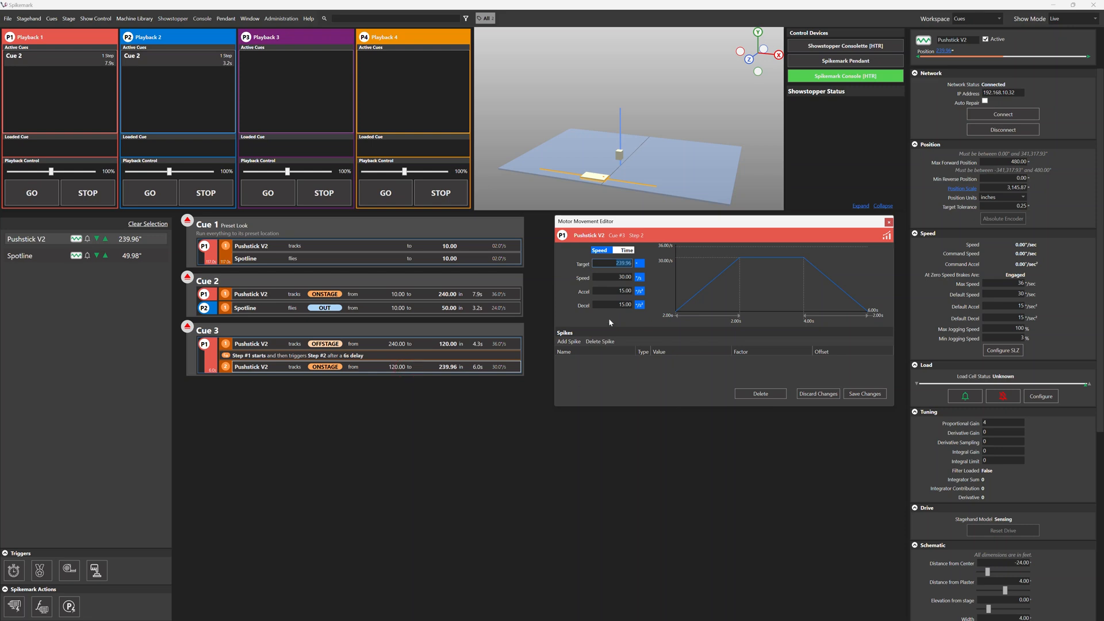
pyautogui.write('240')
pyautogui.press('Return')
pyautogui.write('36')
pyautogui.press('Return')
pyautogui.write('36')
pyautogui.press('Return')
pyautogui.write('36')
pyautogui.press('Return')
pyautogui.click(870, 394)
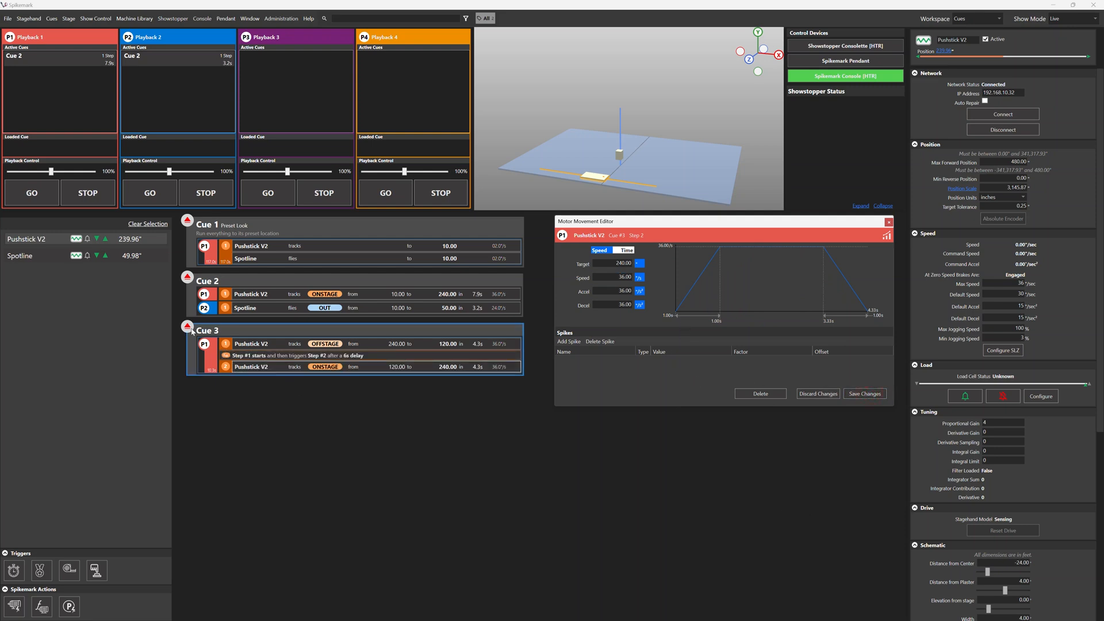
pyautogui.click(190, 330)
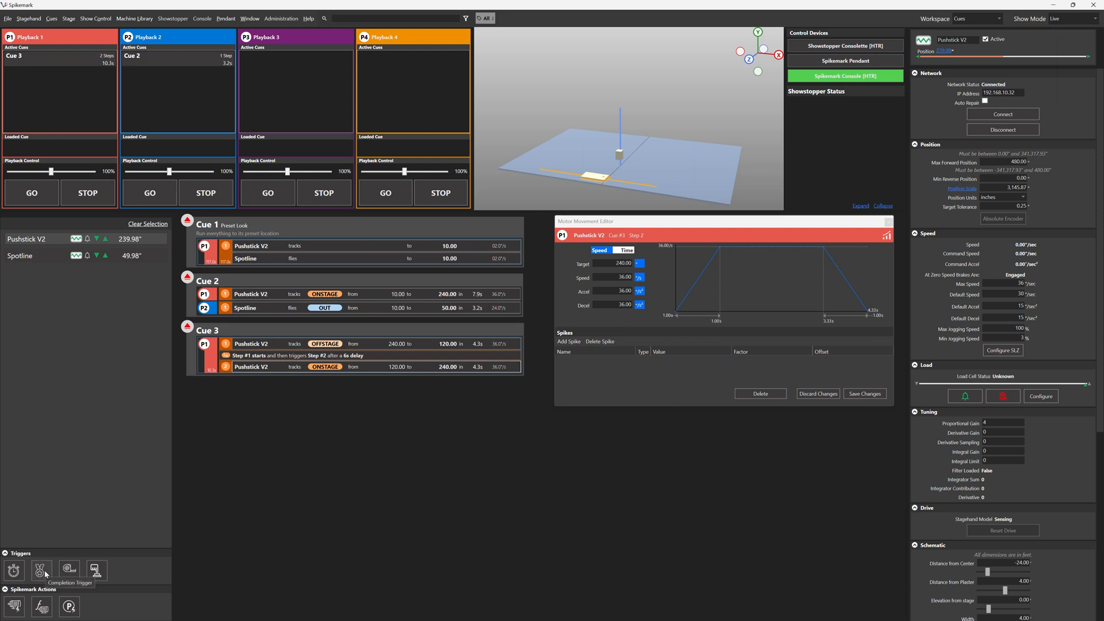
# Add a completion trigger after step 2 of Cue 3 and place a Pushstick V2 movement as step 3.
pyautogui.moveTo(46, 573); pyautogui.dragTo(324, 370)
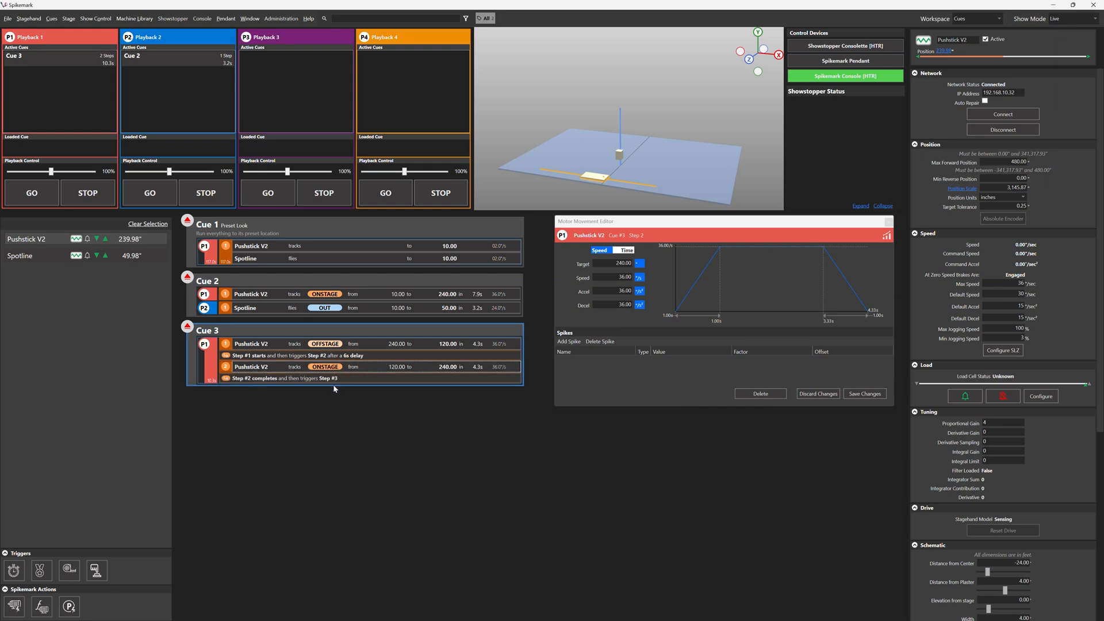
pyautogui.click(364, 379)
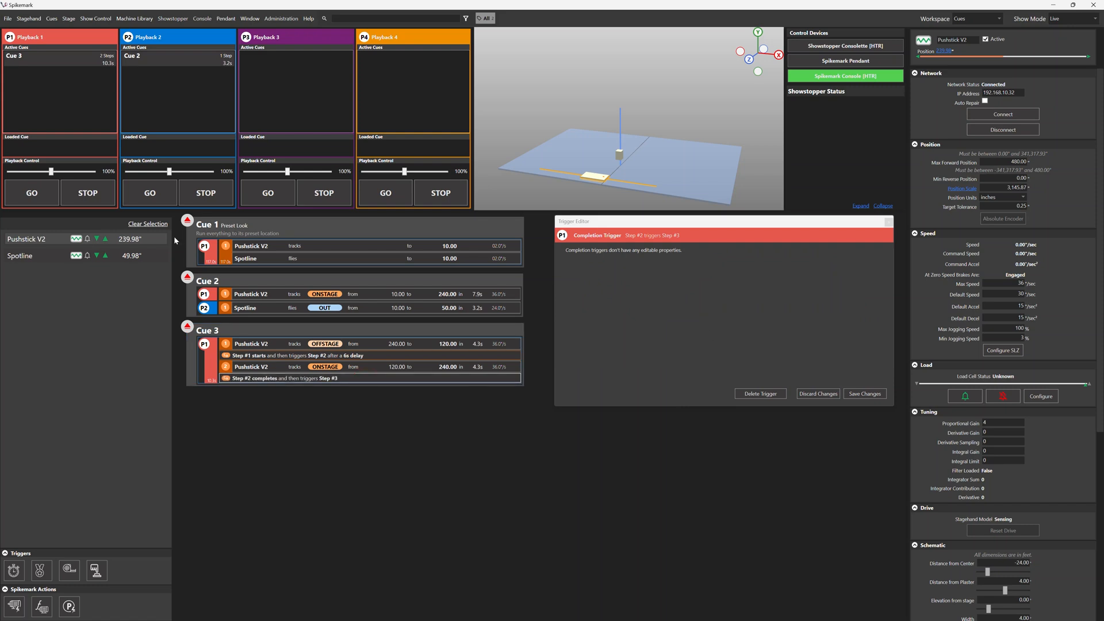
pyautogui.moveTo(87, 239); pyautogui.dragTo(240, 386)
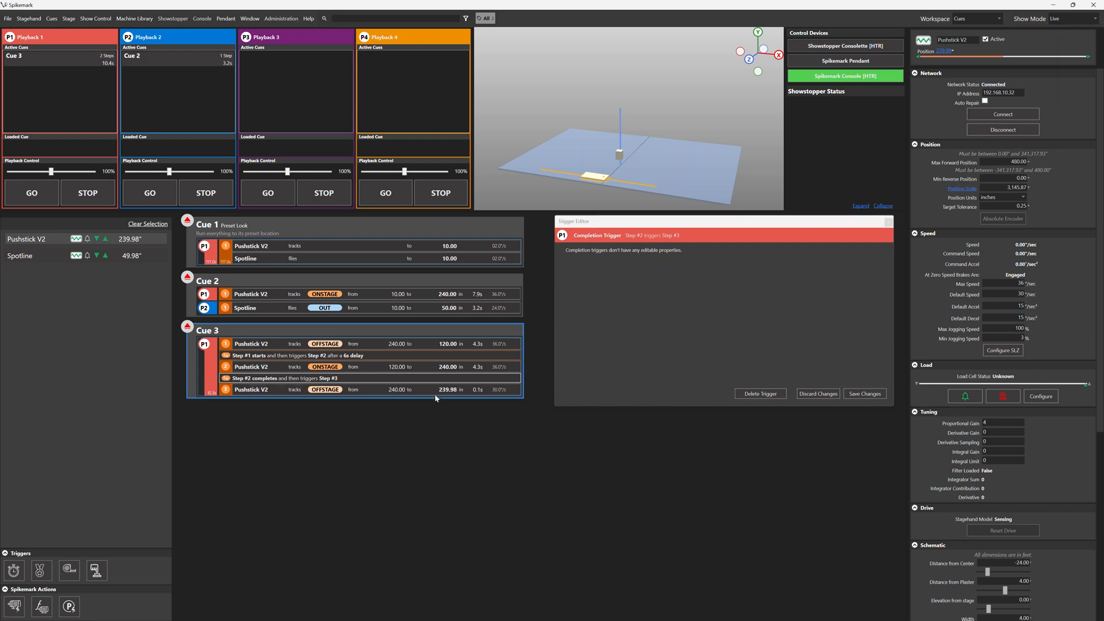
# Set the step 3 Pushstick V2 movement to target 120 with speed, acceleration and deceleration 36, save it and load Cue 3.
pyautogui.click(449, 389)
pyautogui.write('120')
pyautogui.press('Tab')
pyautogui.press('Tab')
pyautogui.write('36')
pyautogui.press('Tab')
pyautogui.write('36')
pyautogui.press('Tab')
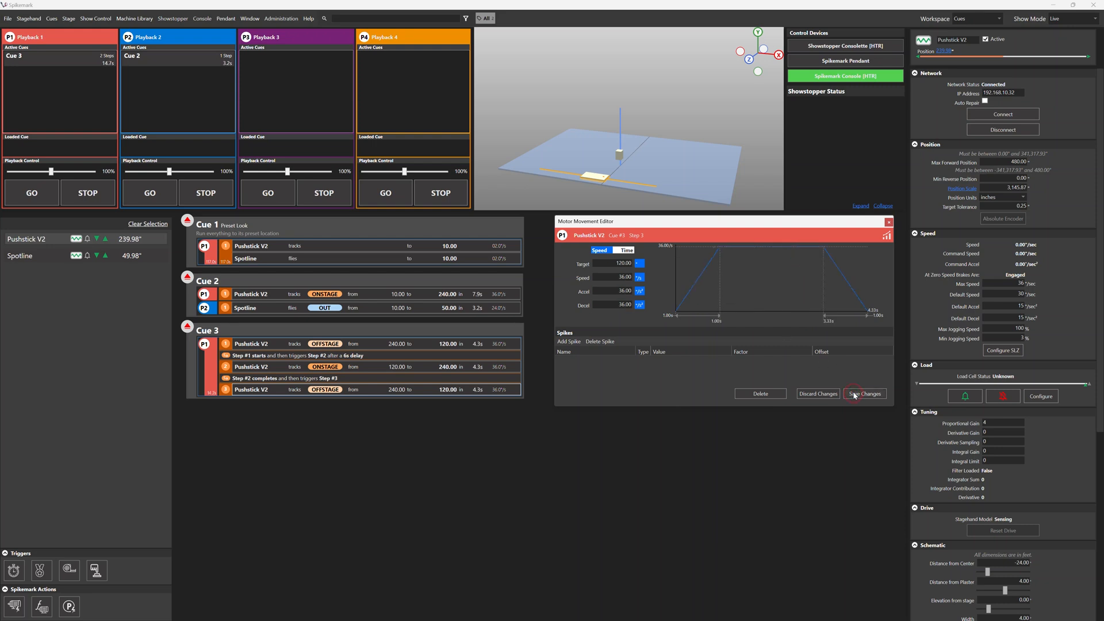
pyautogui.click(225, 334)
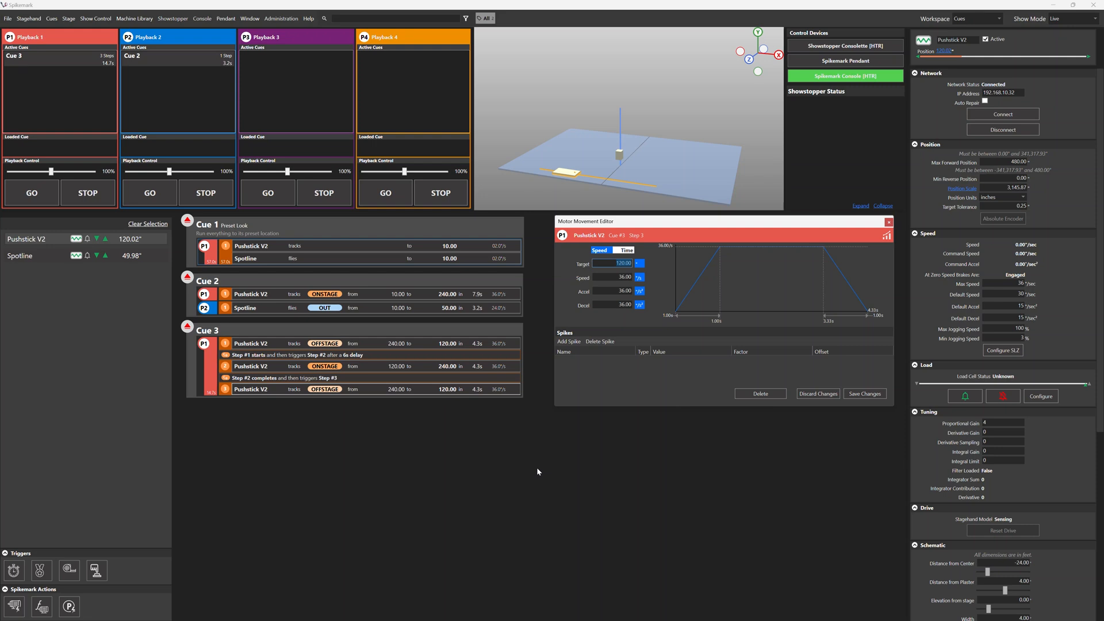
# Create Cue 4 with a Pushstick V2 movement to target 240 at speed, acceleration and deceleration 36.
pyautogui.hotkey('ctrl', 'n')
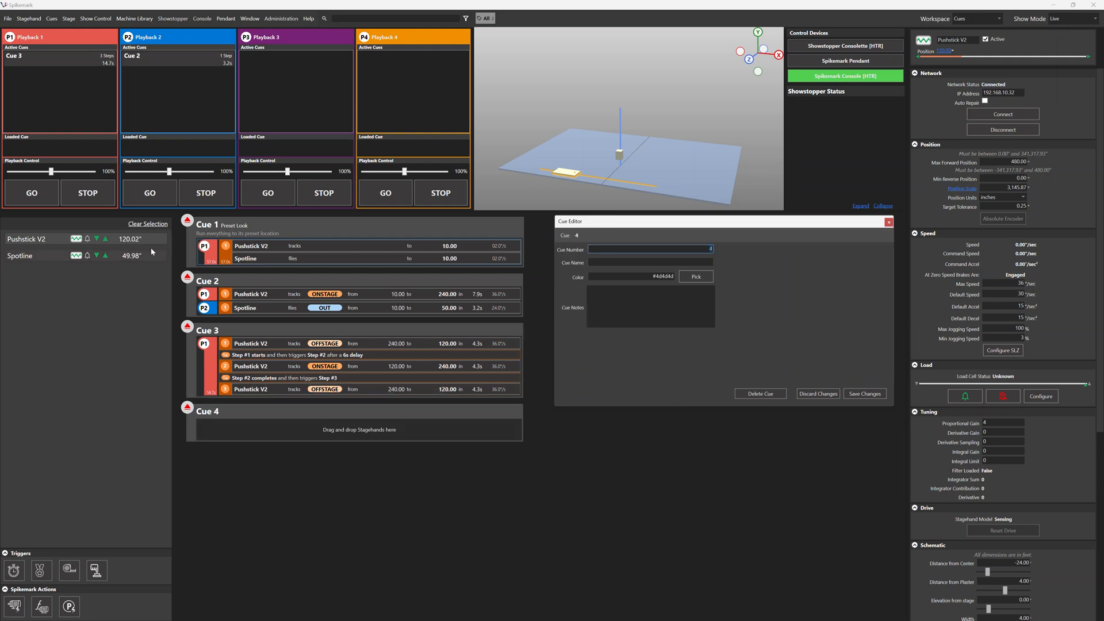
pyautogui.moveTo(133, 242); pyautogui.dragTo(292, 429)
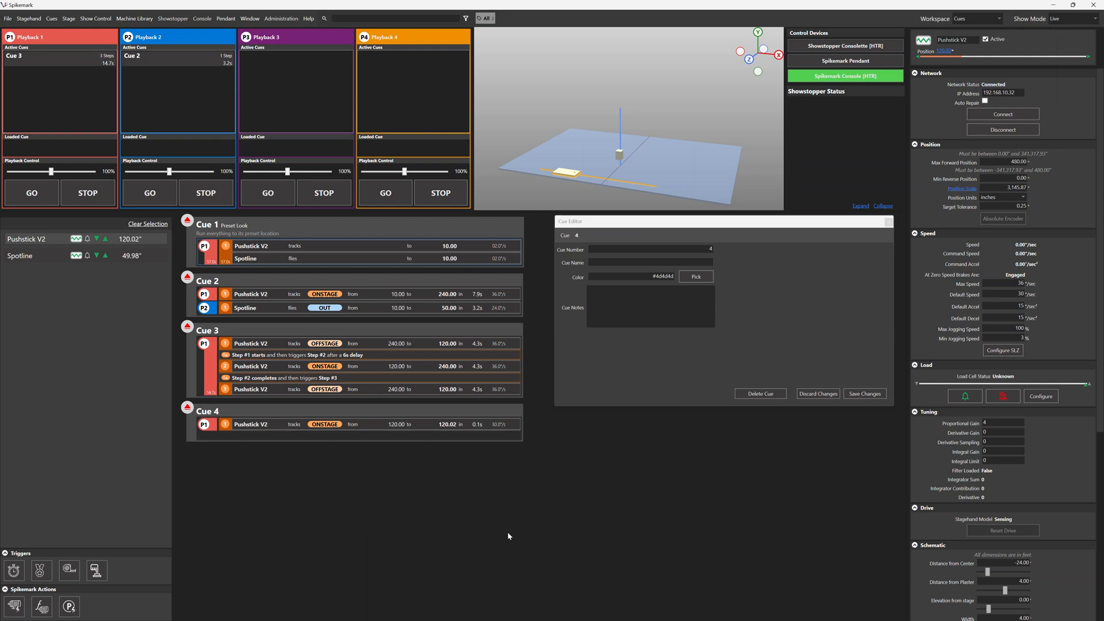
pyautogui.click(483, 424)
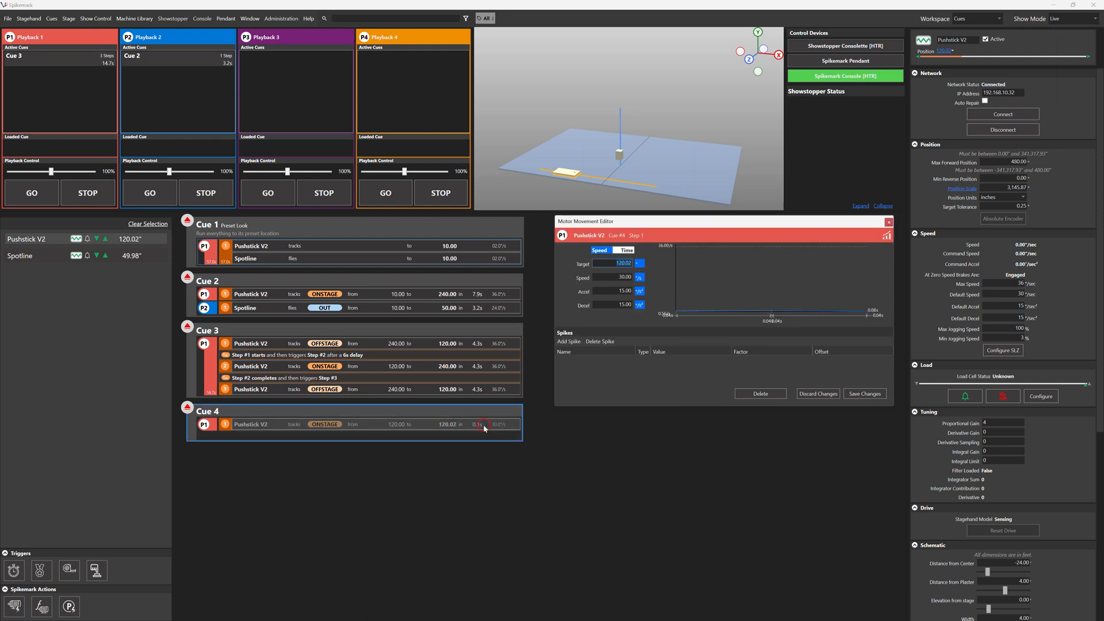
pyautogui.write('240')
pyautogui.press('Tab')
pyautogui.write('36')
pyautogui.press('Tab')
pyautogui.write('36')
pyautogui.press('Tab')
pyautogui.write('36')
pyautogui.press('Tab')
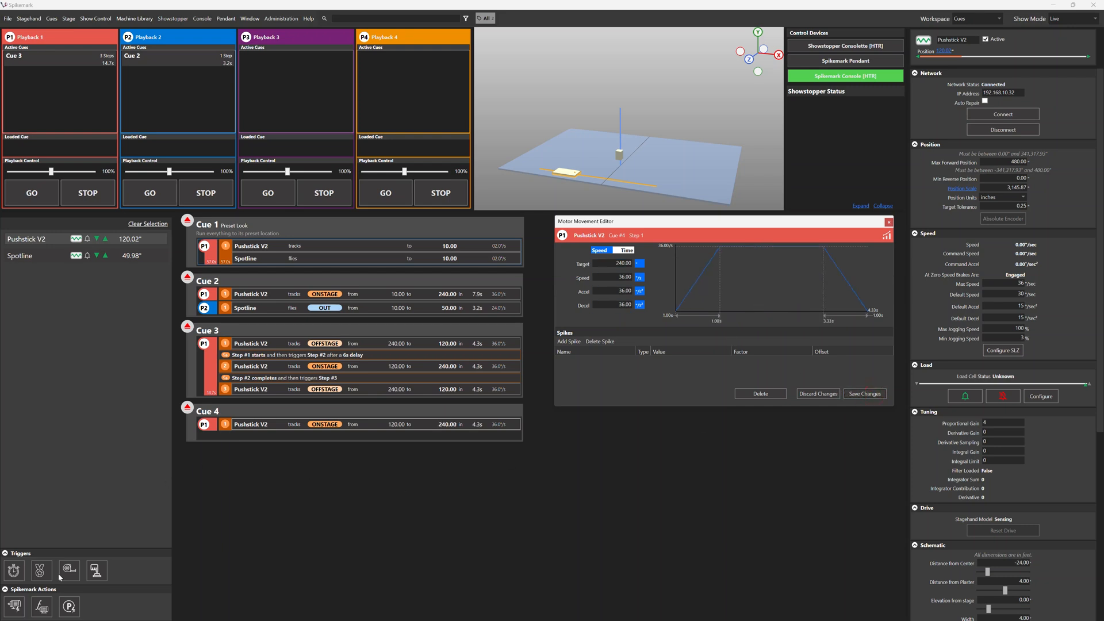
# Add a position trigger after step 1 of Cue 4 that watches Pushstick V2 at position 180, and save it.
pyautogui.moveTo(74, 577); pyautogui.dragTo(322, 424)
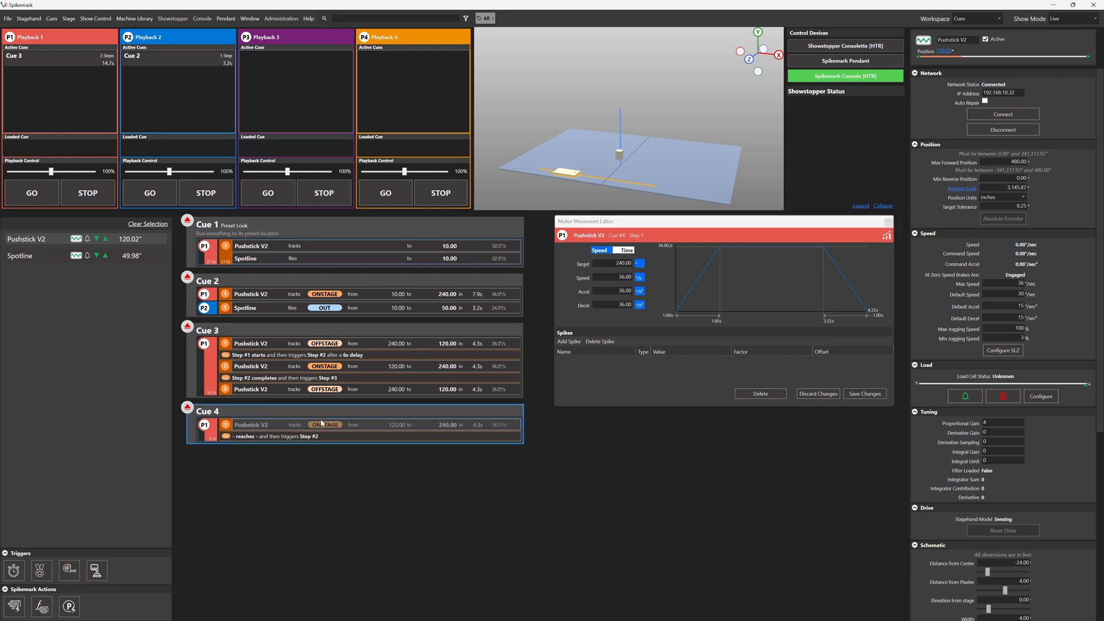
pyautogui.click(367, 437)
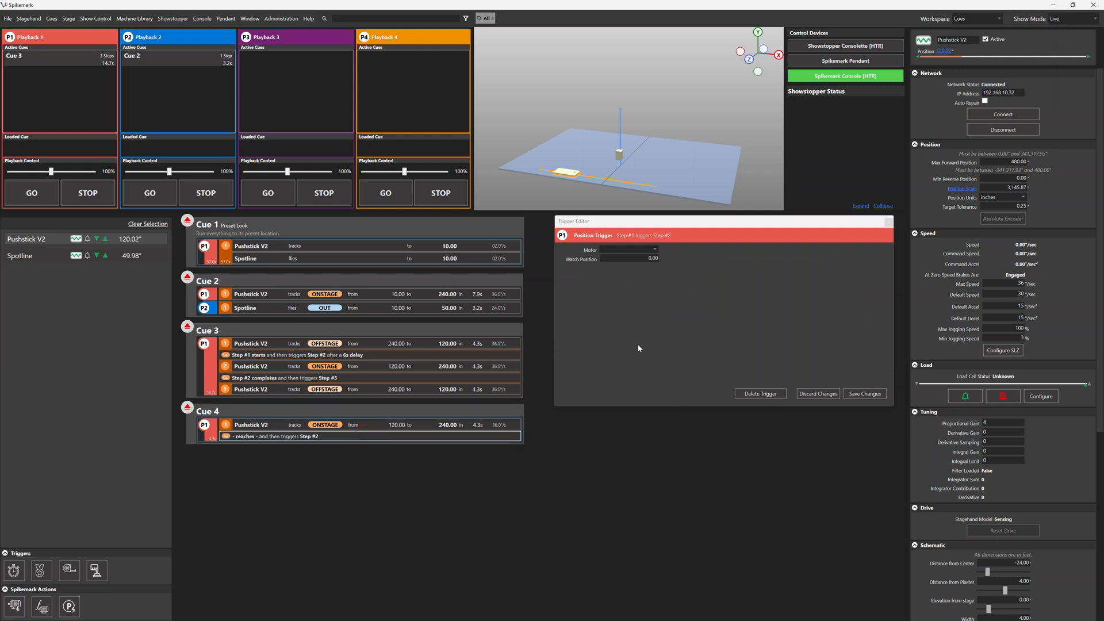
pyautogui.click(655, 249)
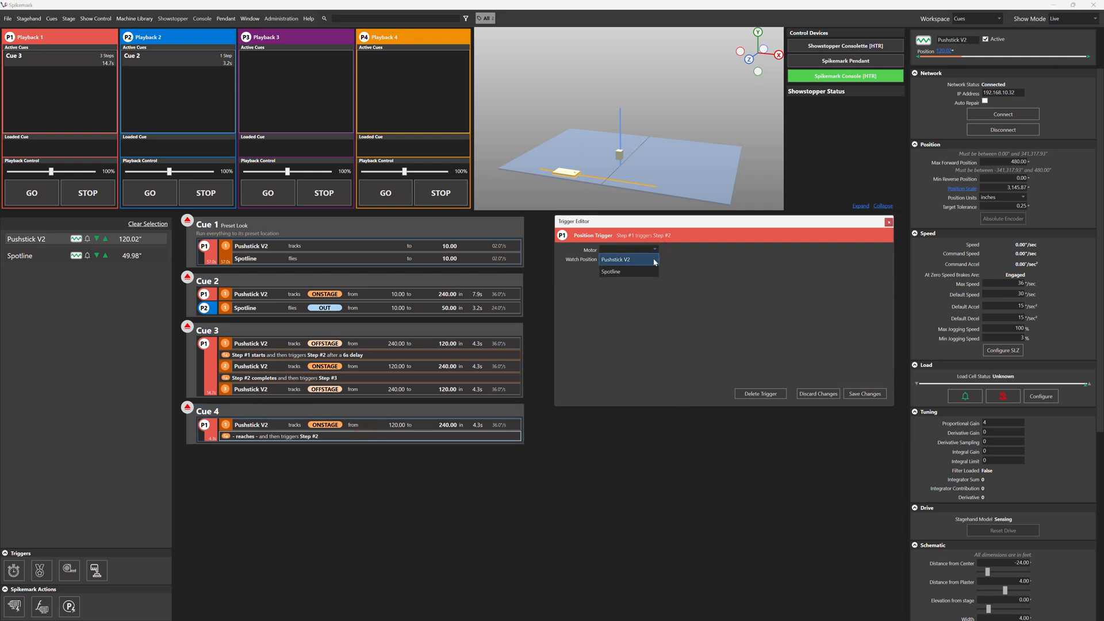
pyautogui.click(655, 260)
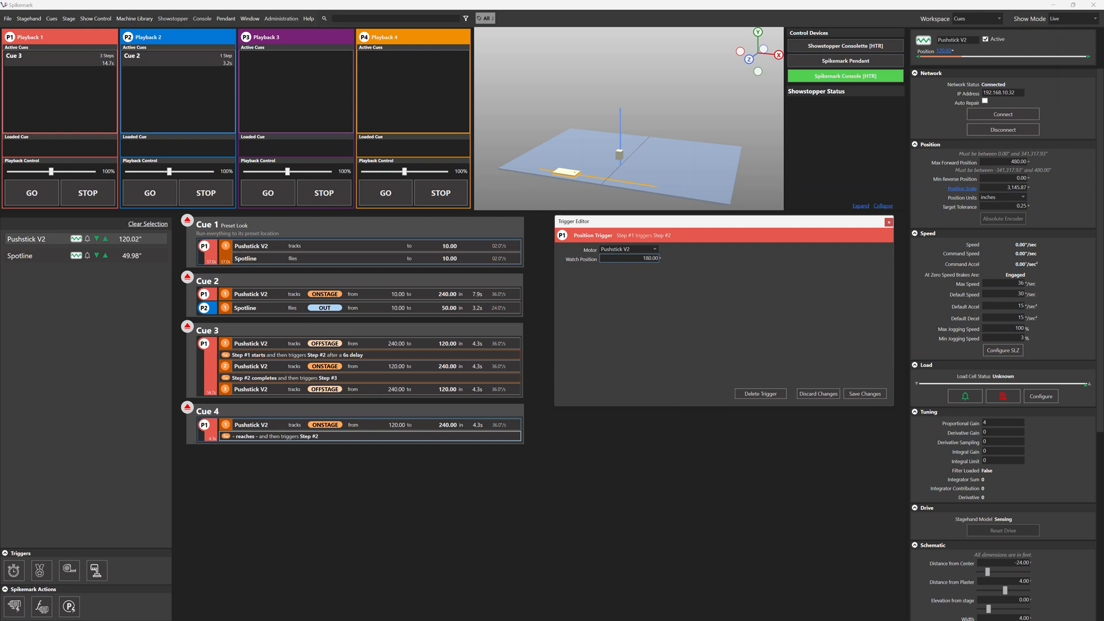
pyautogui.click(880, 394)
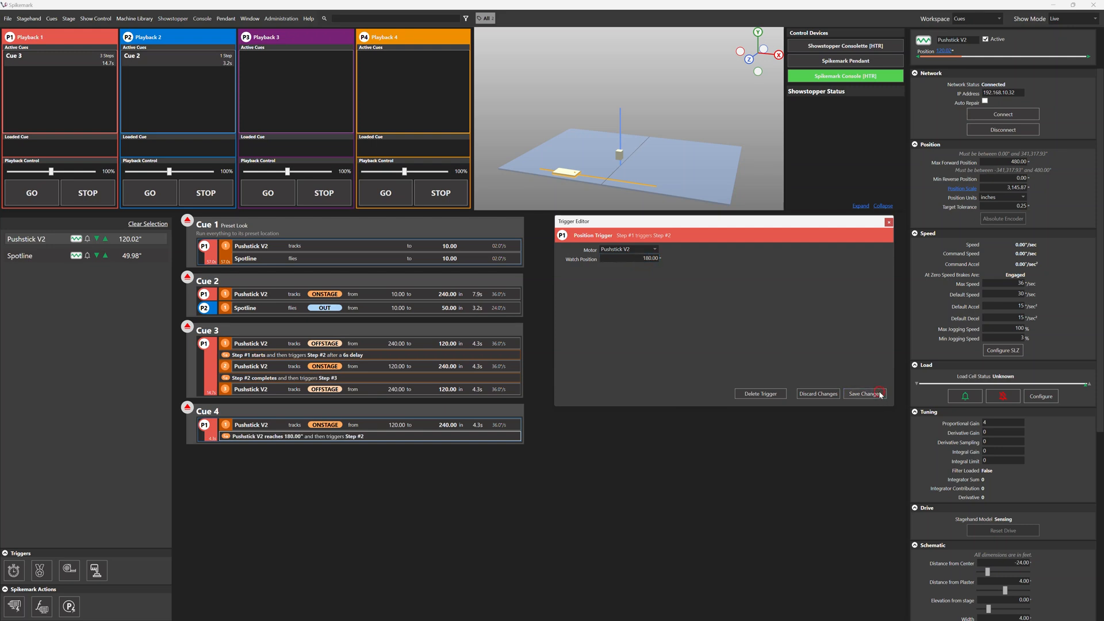
# Add Spotline as step 2 of Cue 4 with target 10 and speed, acceleration and deceleration 24, save it and load the cue.
pyautogui.click(105, 254)
pyautogui.moveTo(184, 371); pyautogui.dragTo(305, 443)
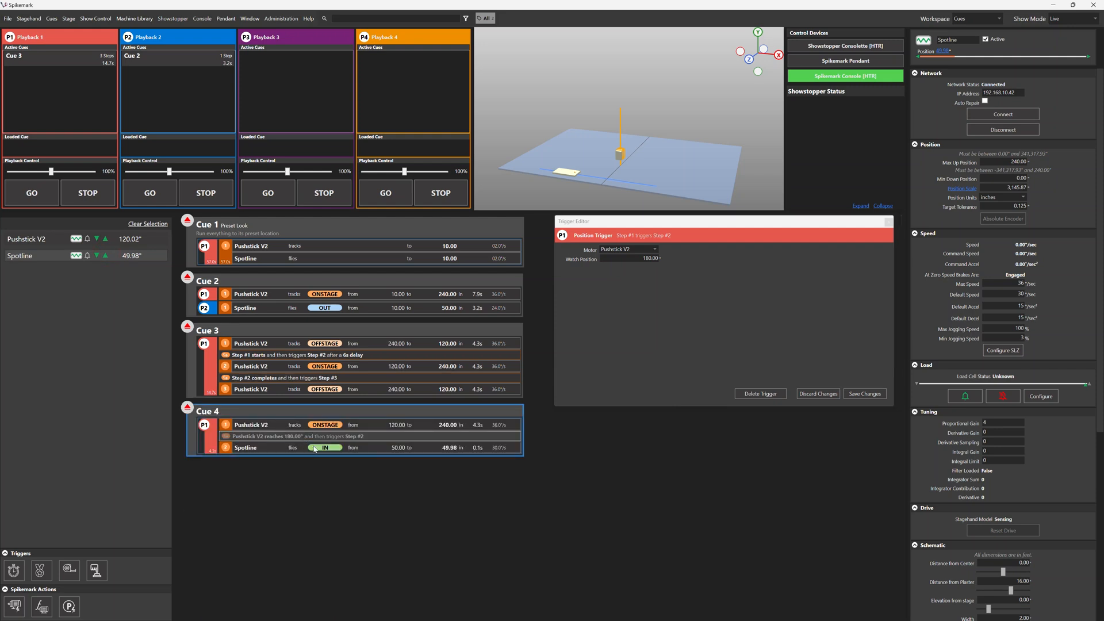
pyautogui.click(397, 448)
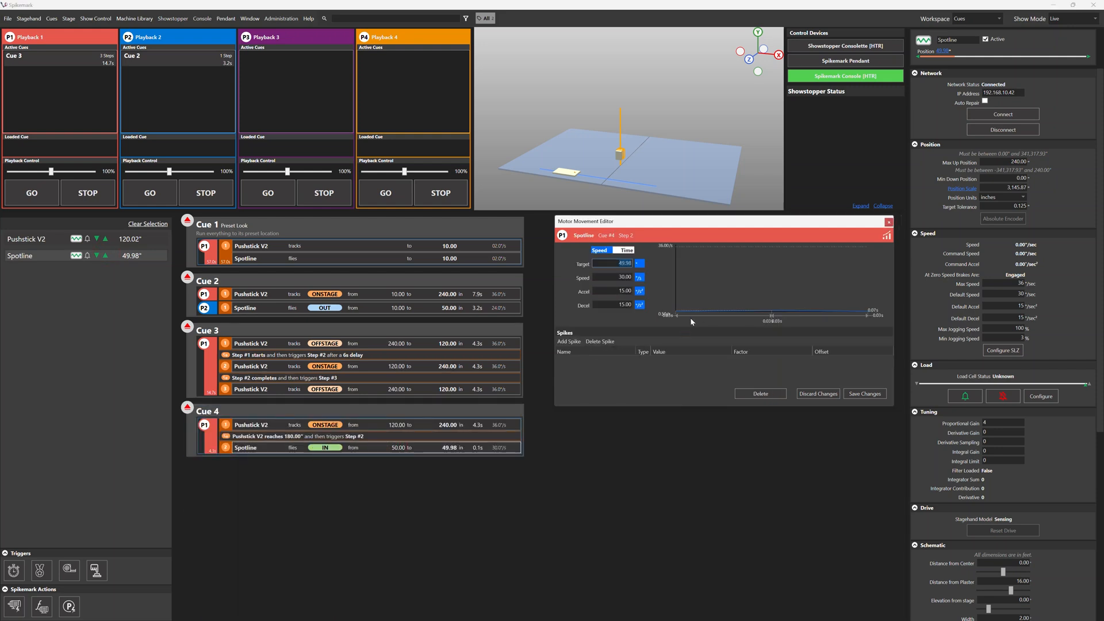
pyautogui.write('10')
pyautogui.press('Tab')
pyautogui.write('24')
pyautogui.press('Tab')
pyautogui.write('24')
pyautogui.press('Tab')
pyautogui.write('24')
pyautogui.press('Tab')
pyautogui.click(874, 394)
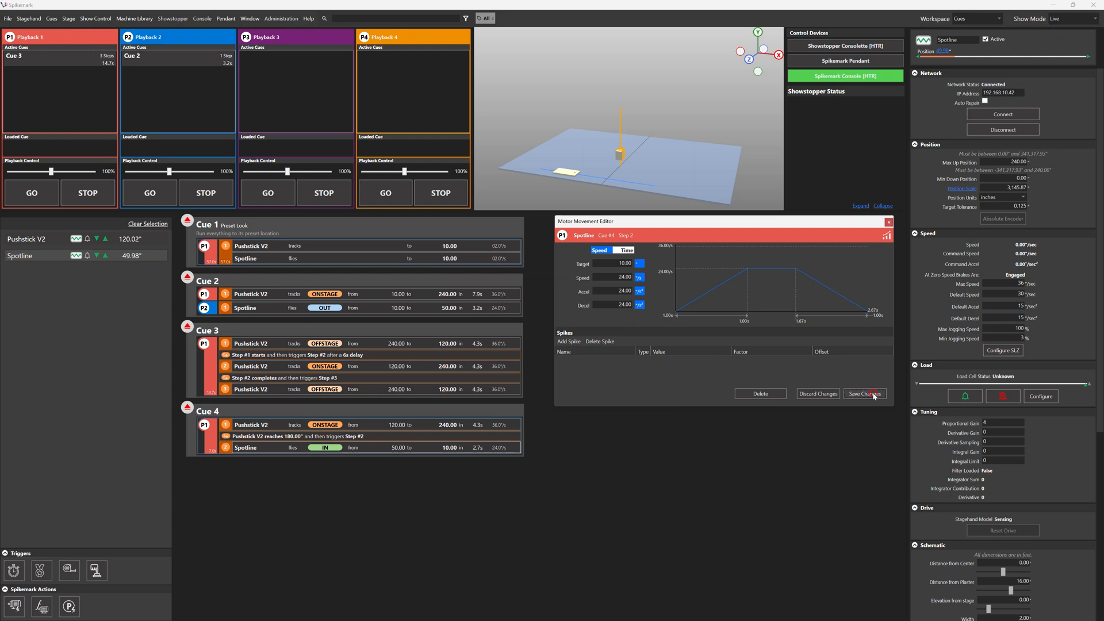
pyautogui.click(188, 410)
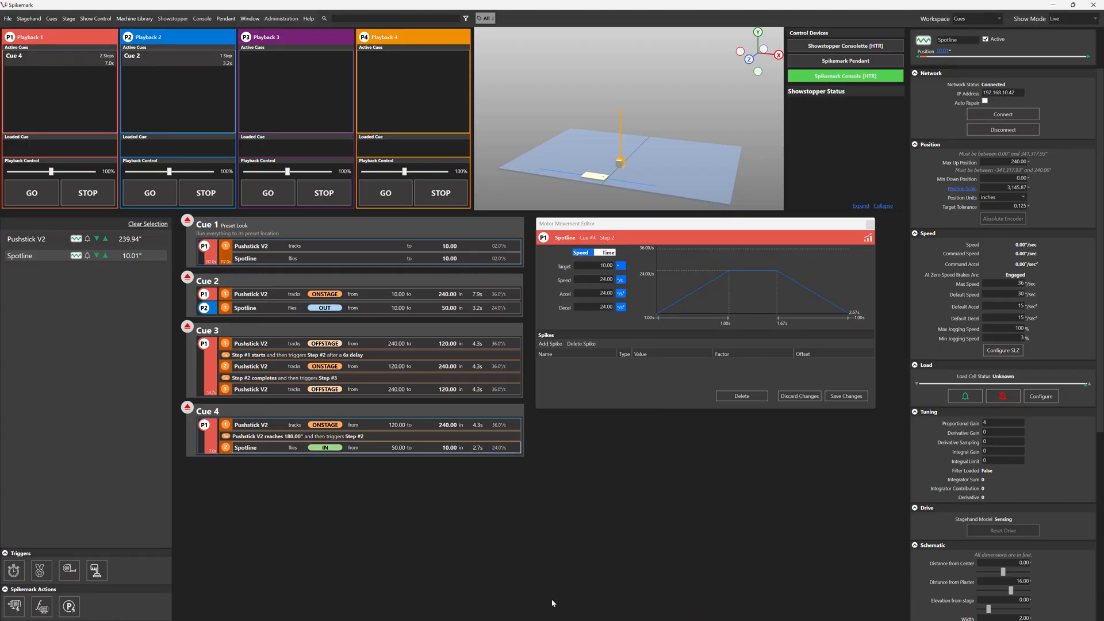
# Add an FX stagehand named FX with IP address 192.168.10.52 and connect it.
pyautogui.rightClick(69, 270)
pyautogui.click(115, 286)
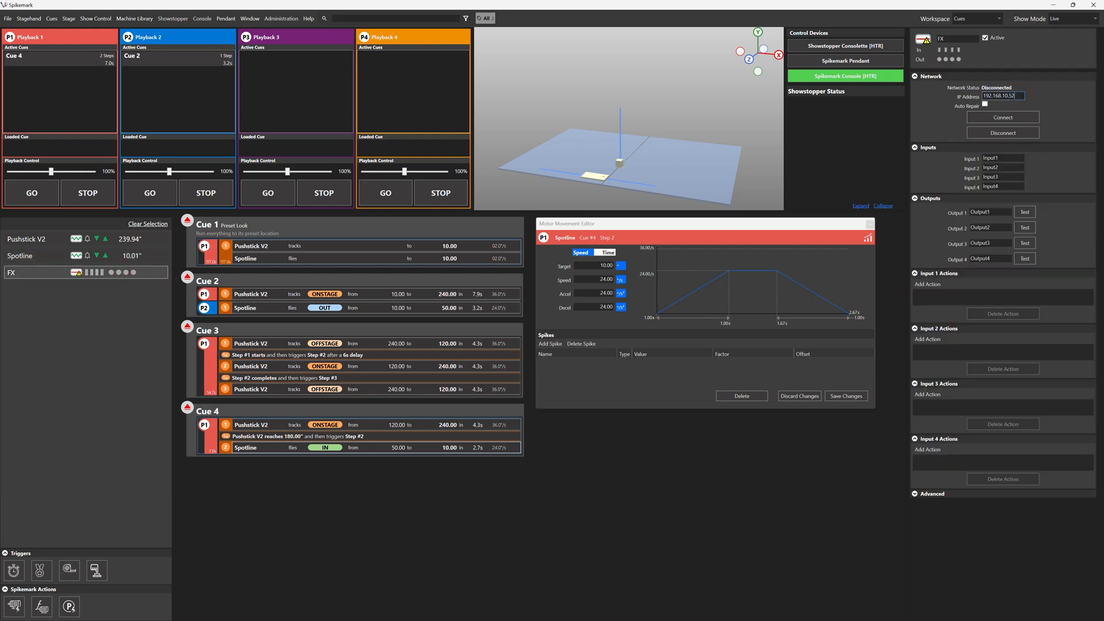
pyautogui.click(1028, 121)
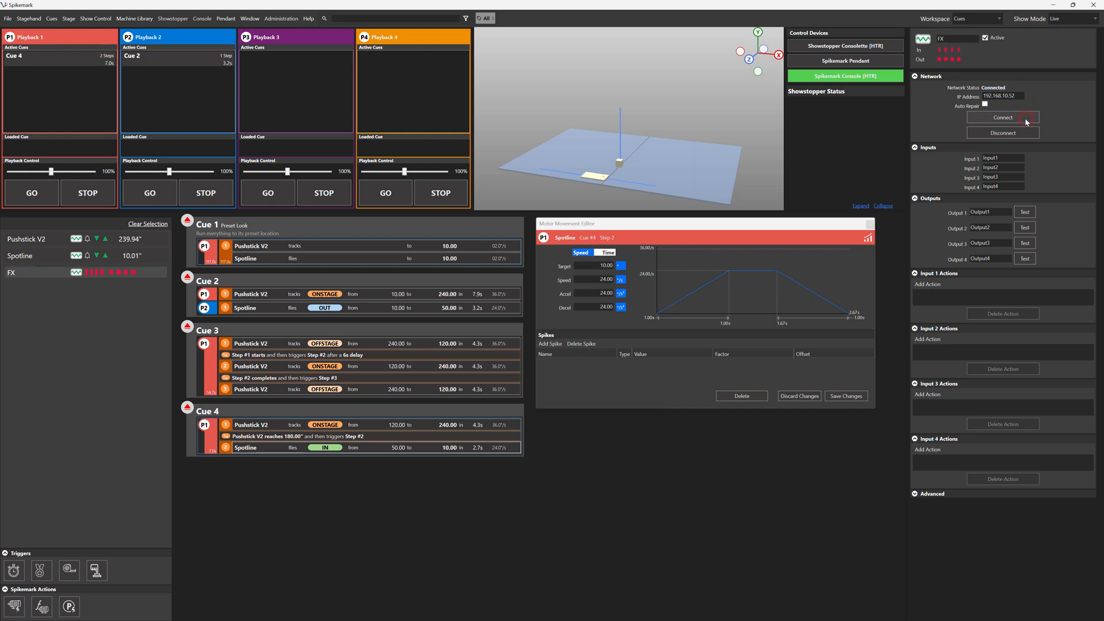
# Create Cue 5 with a Pushstick V2 movement to target 10 at speed, acceleration and deceleration 24, and save it.
pyautogui.doubleClick(316, 474)
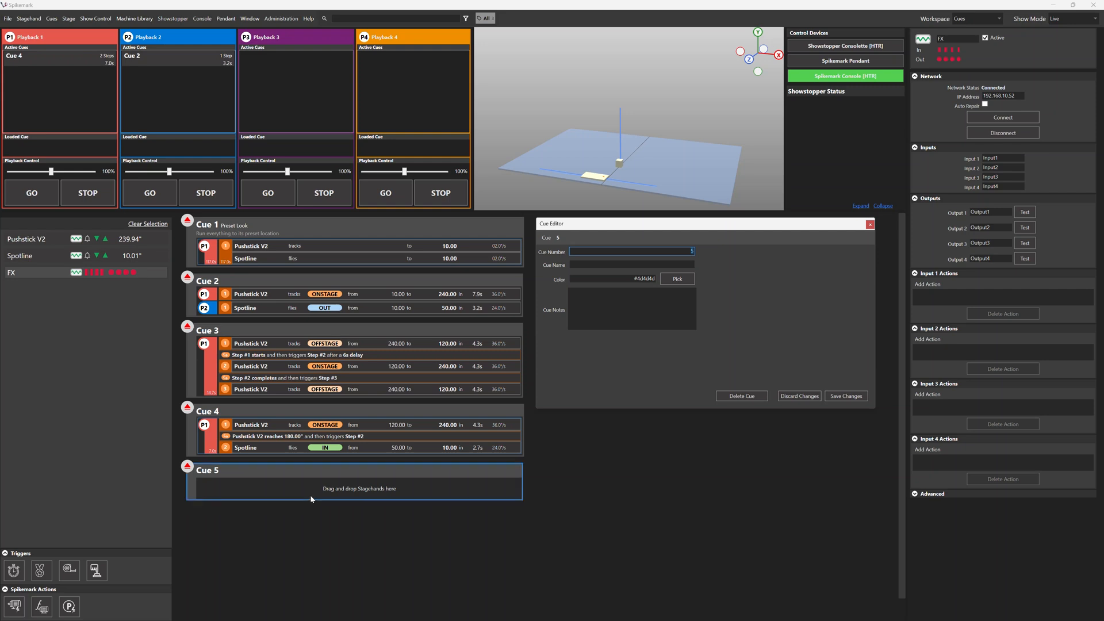
pyautogui.moveTo(130, 239); pyautogui.dragTo(428, 487)
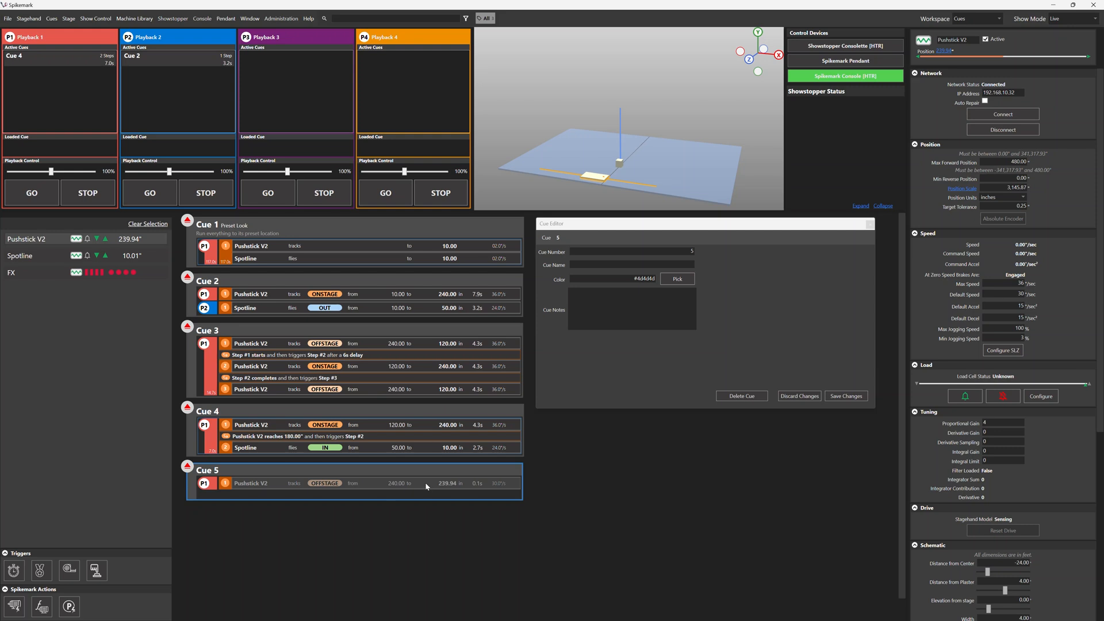
pyautogui.write('10')
pyautogui.click(583, 282)
pyautogui.write('24')
pyautogui.press('Tab')
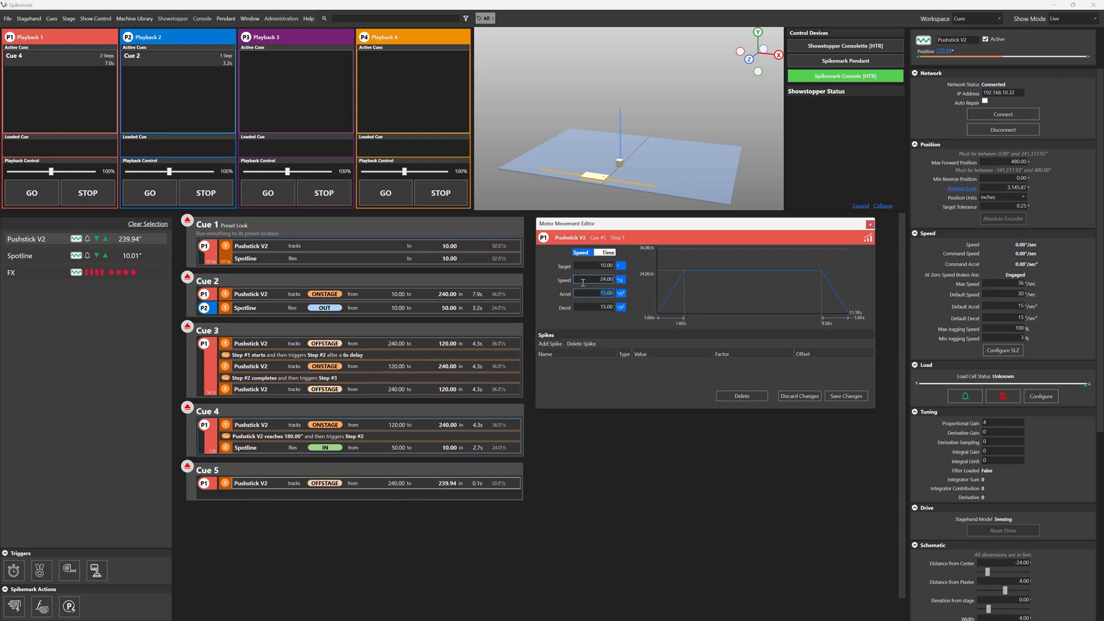
pyautogui.write('24')
pyautogui.press('Tab')
pyautogui.write('24')
pyautogui.press('Tab')
pyautogui.click(855, 396)
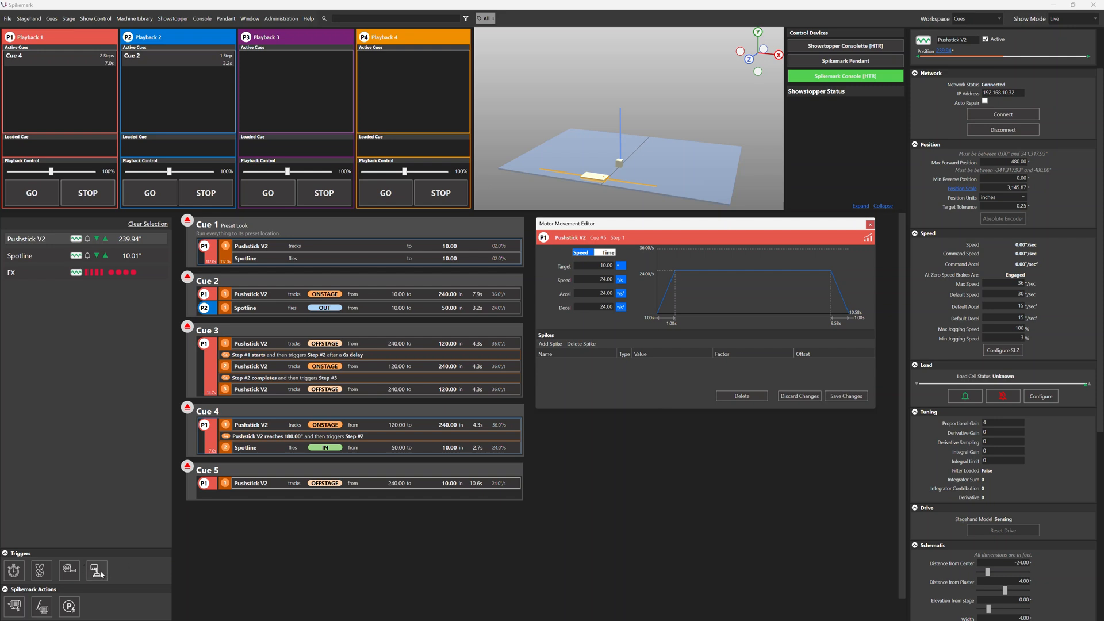
# Add an FX input trigger after step 1 of Cue 5 that watches Input 1 of the FX stagehand, and save it.
pyautogui.moveTo(99, 572); pyautogui.dragTo(286, 483)
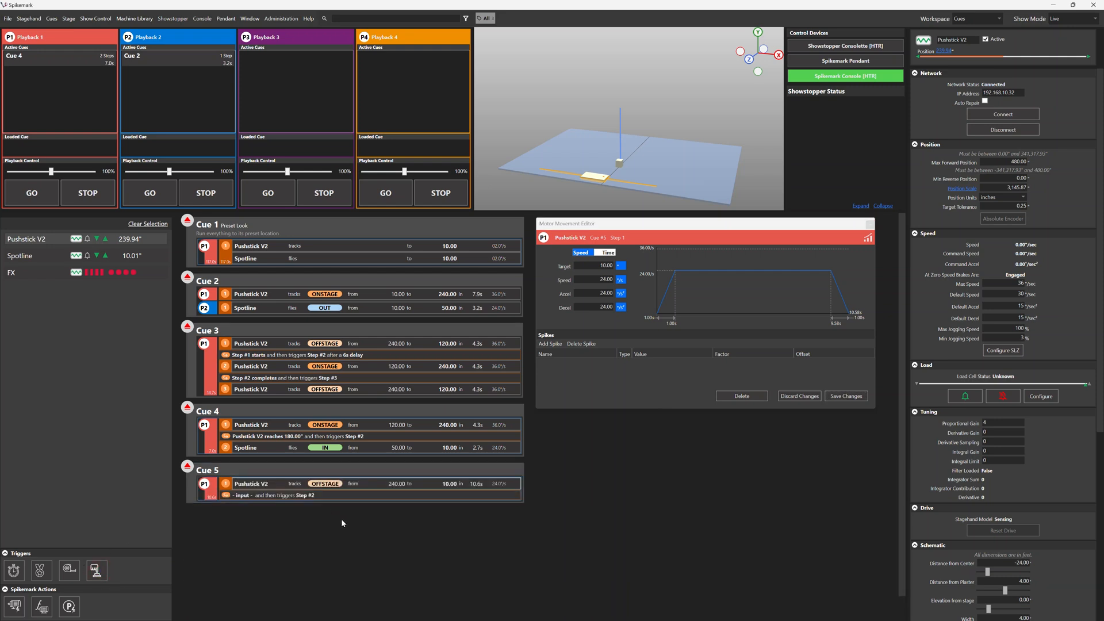
pyautogui.click(349, 496)
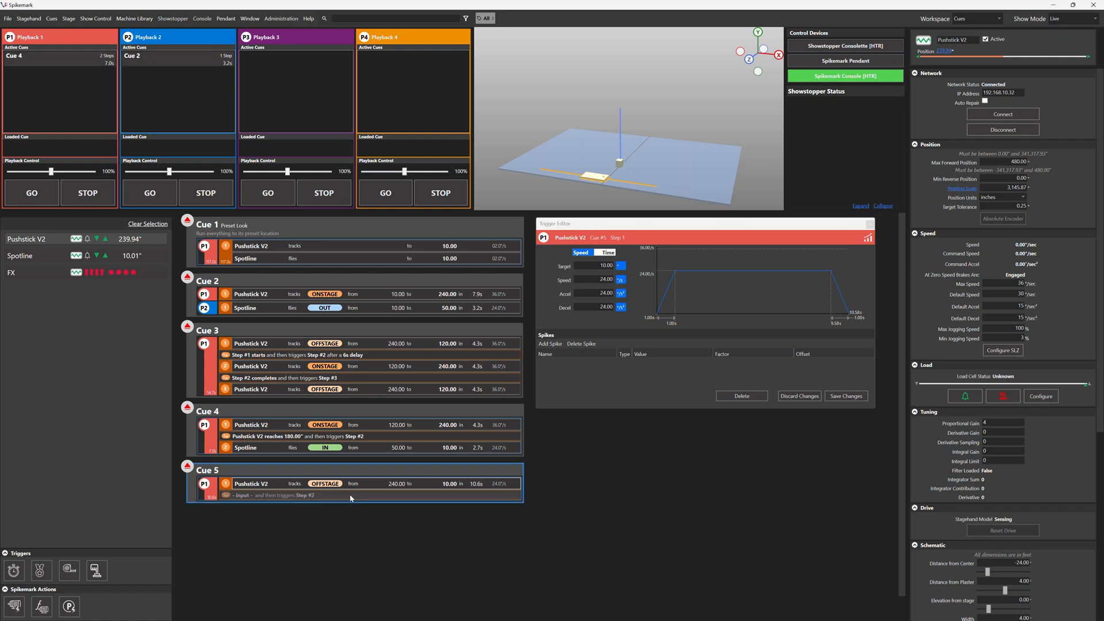
pyautogui.click(600, 251)
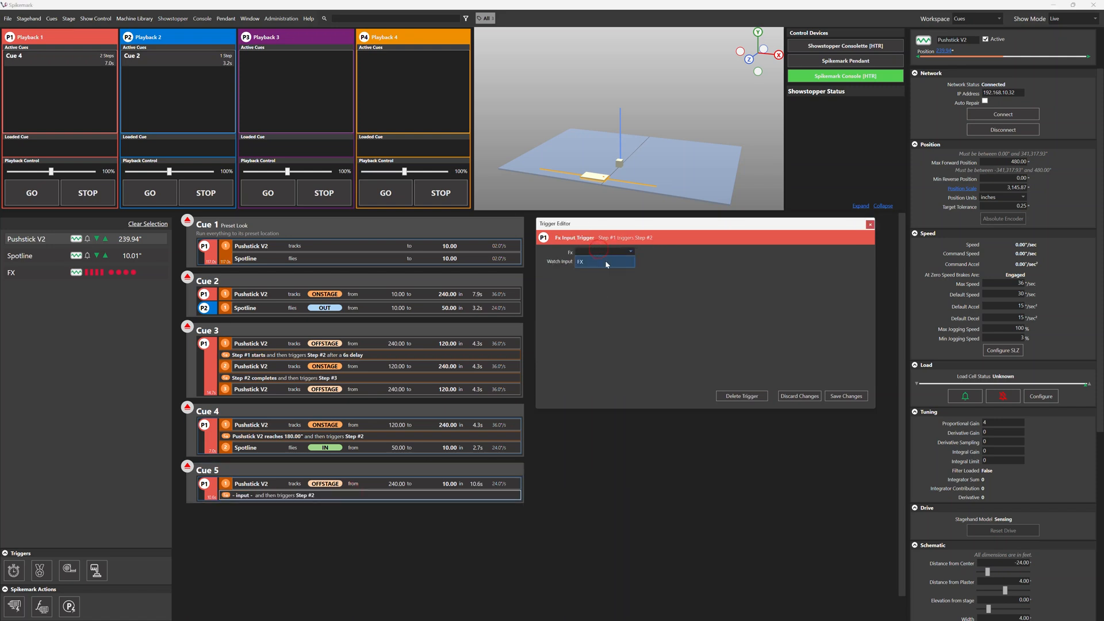
pyautogui.click(606, 261)
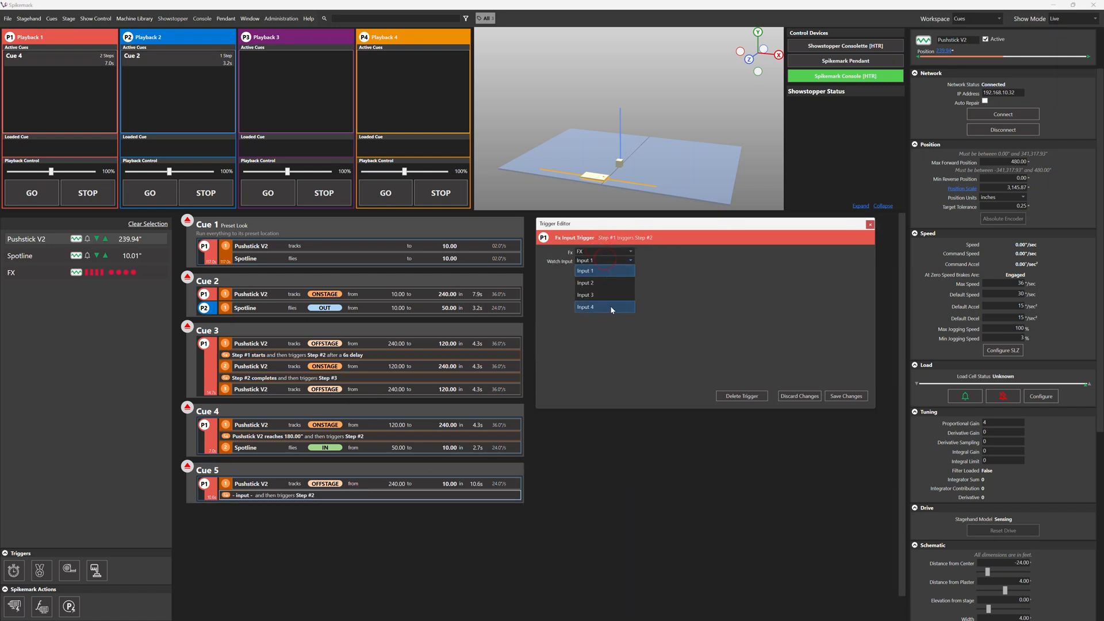
pyautogui.click(612, 272)
pyautogui.click(847, 396)
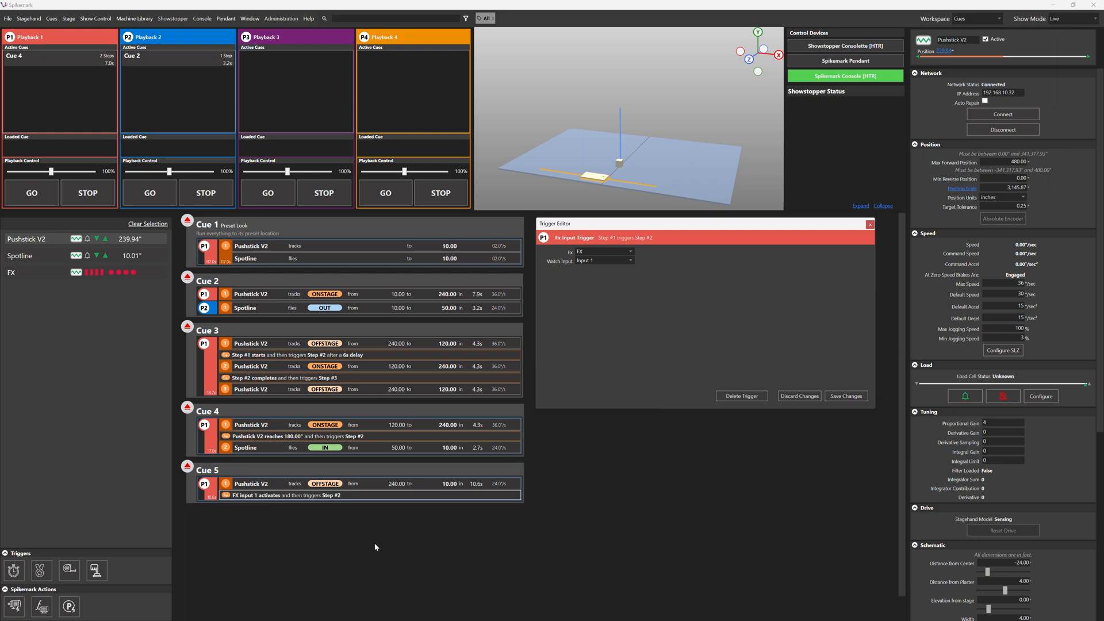
# Add Spotline as step 2 of Cue 5 with target 50, speed 12, acceleration and deceleration 6, save it and load the cue.
pyautogui.moveTo(124, 257); pyautogui.dragTo(261, 513)
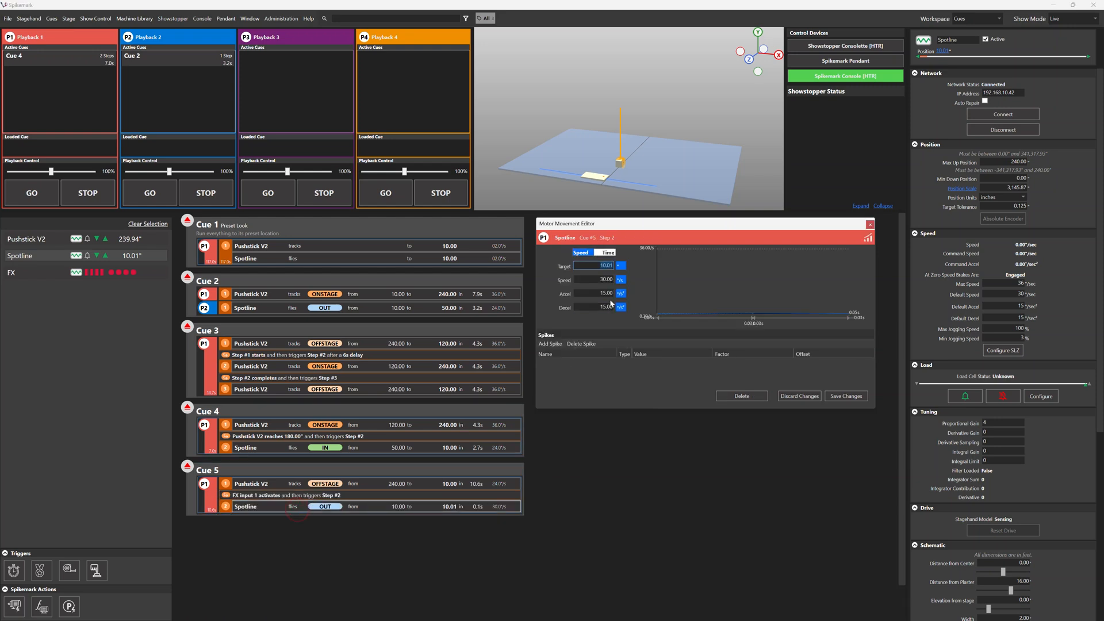
pyautogui.write('50')
pyautogui.press('Tab')
pyautogui.write('12')
pyautogui.press('Tab')
pyautogui.write('6')
pyautogui.press('Tab')
pyautogui.write('6')
pyautogui.press('Tab')
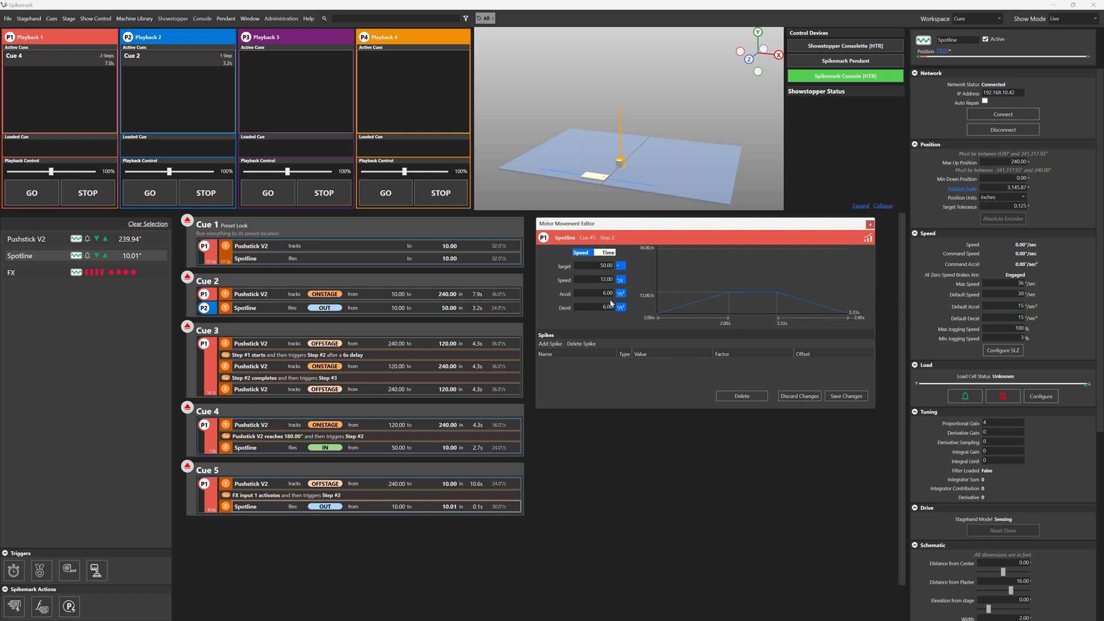
pyautogui.click(846, 396)
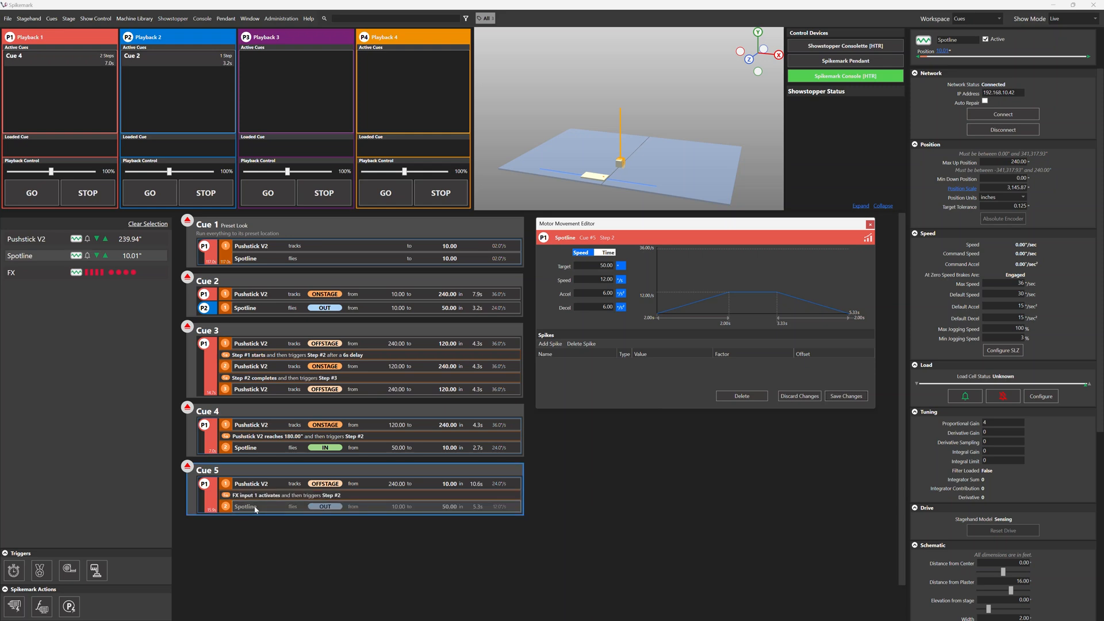
pyautogui.click(187, 467)
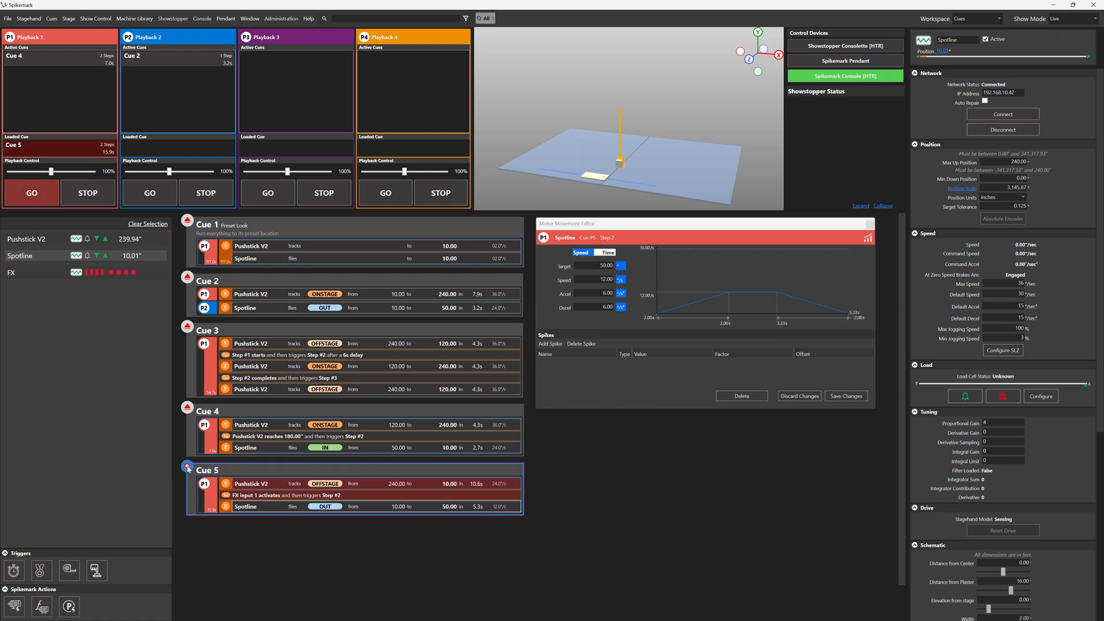